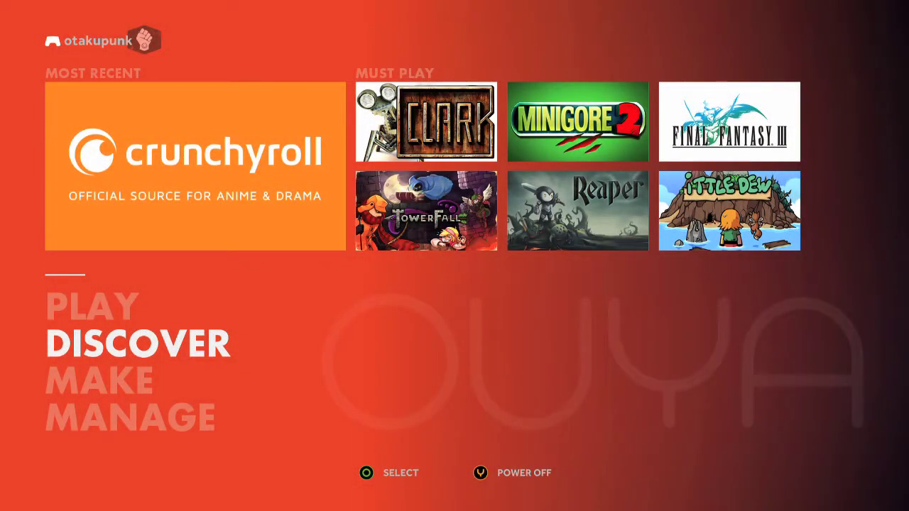
Open PLAY from the home menu and highlight Always be Shipping in the games row
{"action": "key", "text": "Up"}
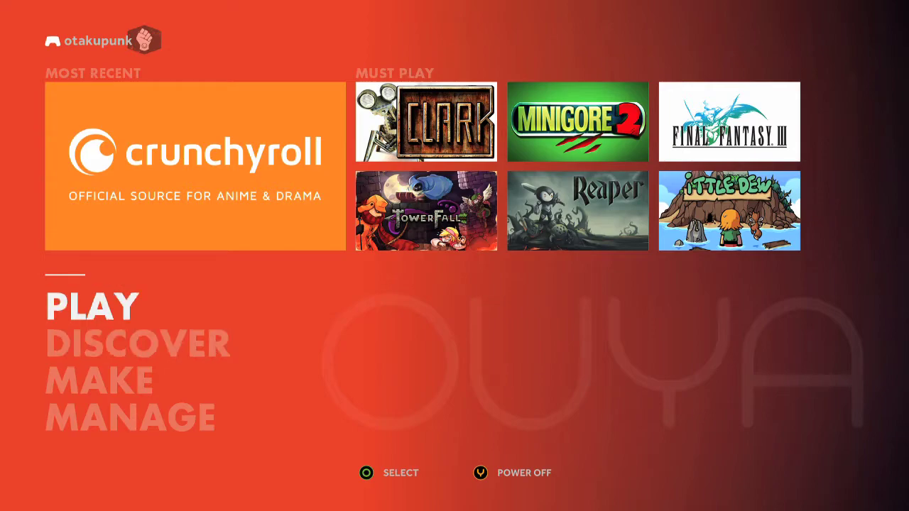
{"action": "key", "text": "Return"}
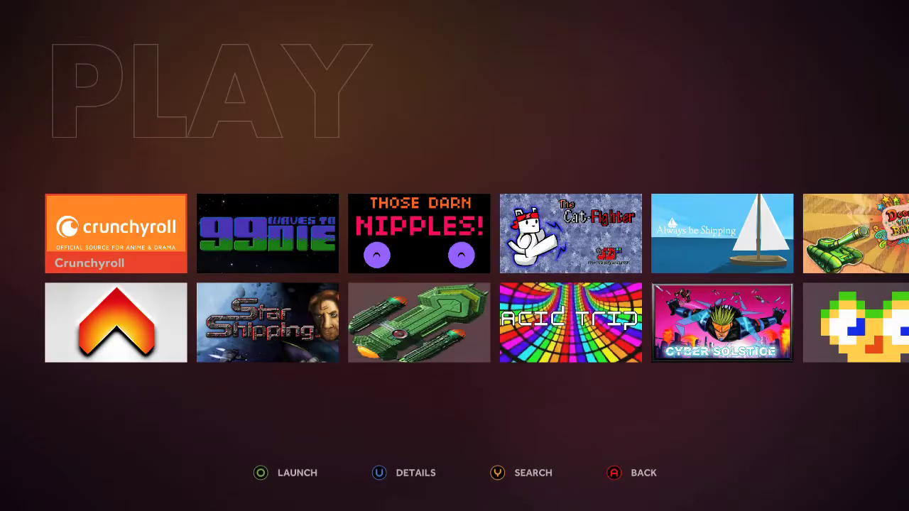
{"action": "key", "text": "Right"}
{"action": "key", "text": "Right"}
{"action": "key", "text": "Right"}
{"action": "key", "text": "Right"}
{"action": "key", "text": "Right"}
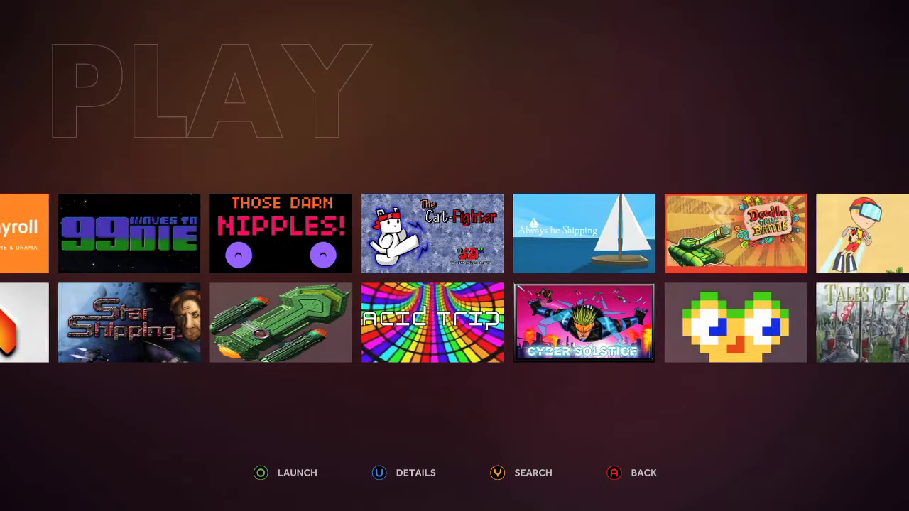
{"action": "key", "text": "Right"}
{"action": "key", "text": "Left"}
{"action": "key", "text": "Left"}
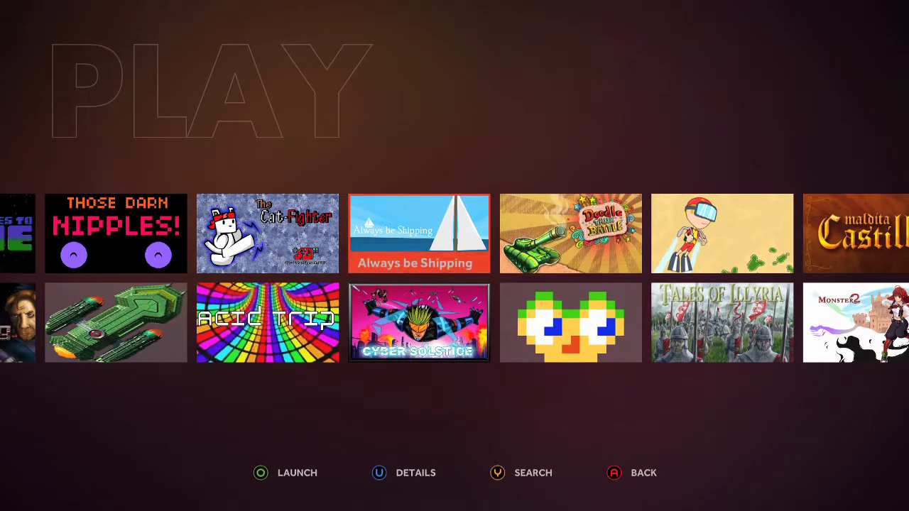